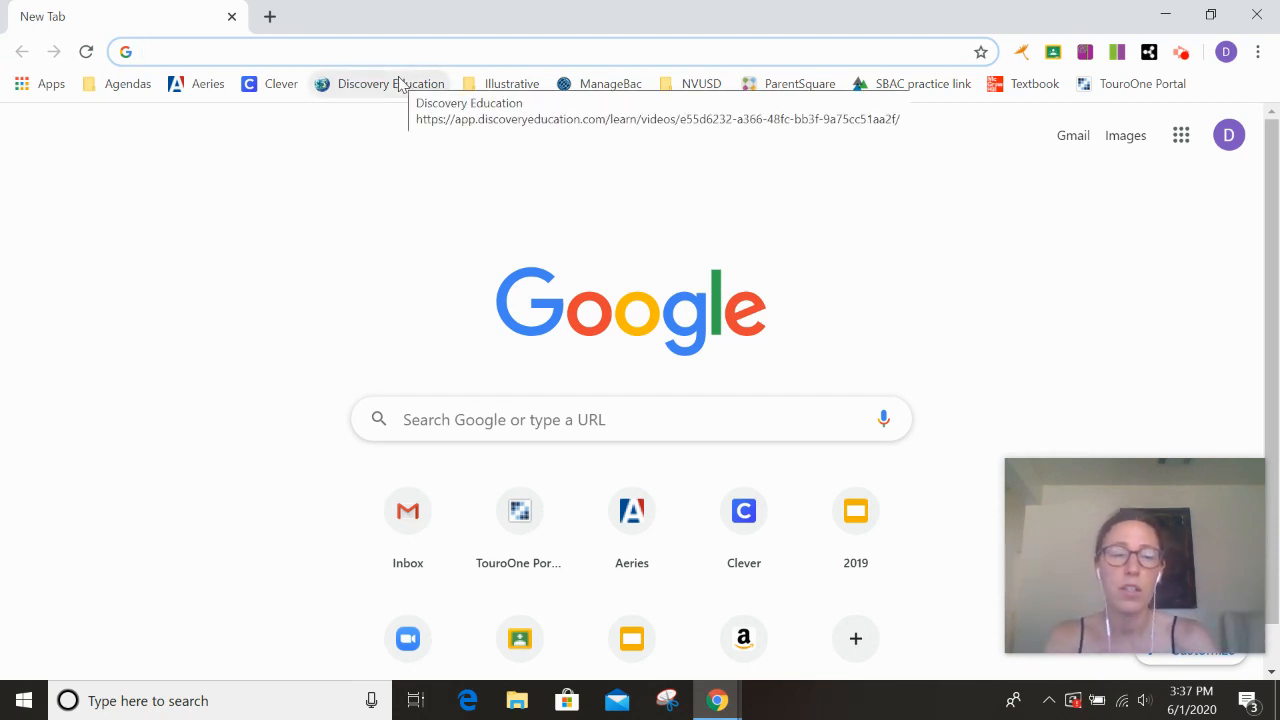
- Load Google Maps from the 'map' address-bar suggestion and open its main menu
text(map)
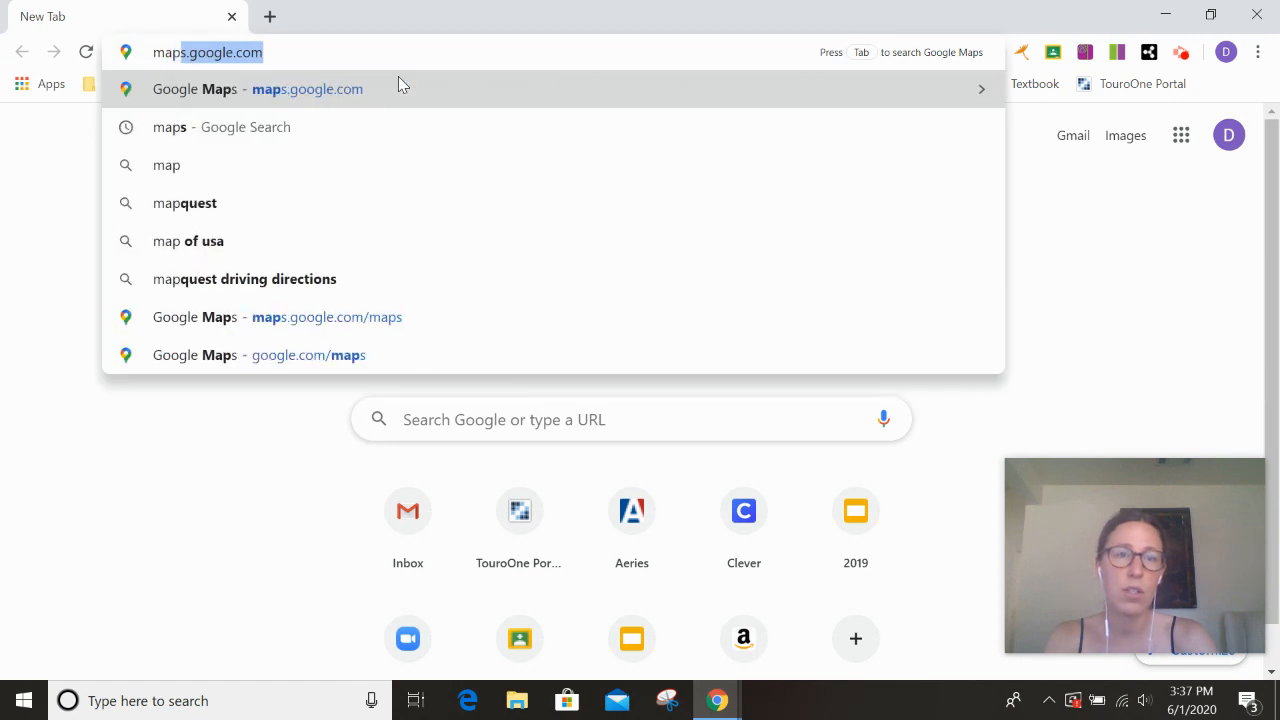
key(Return)
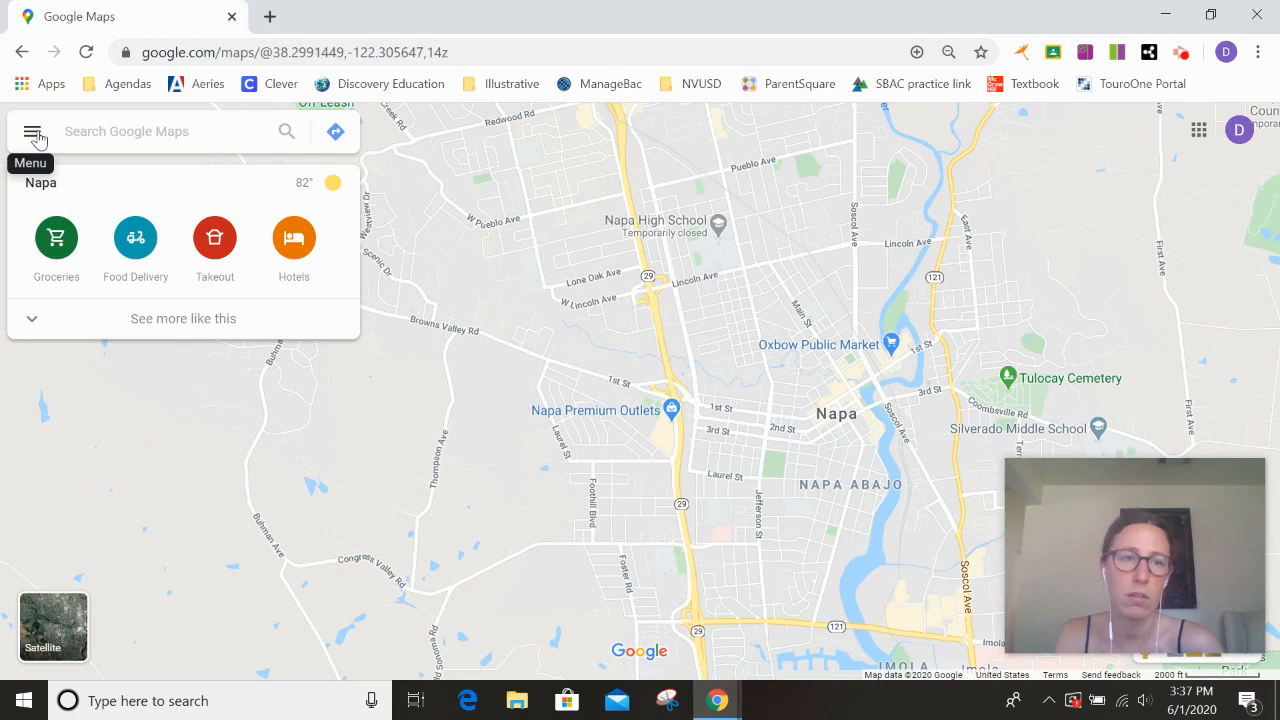
click(33, 133)
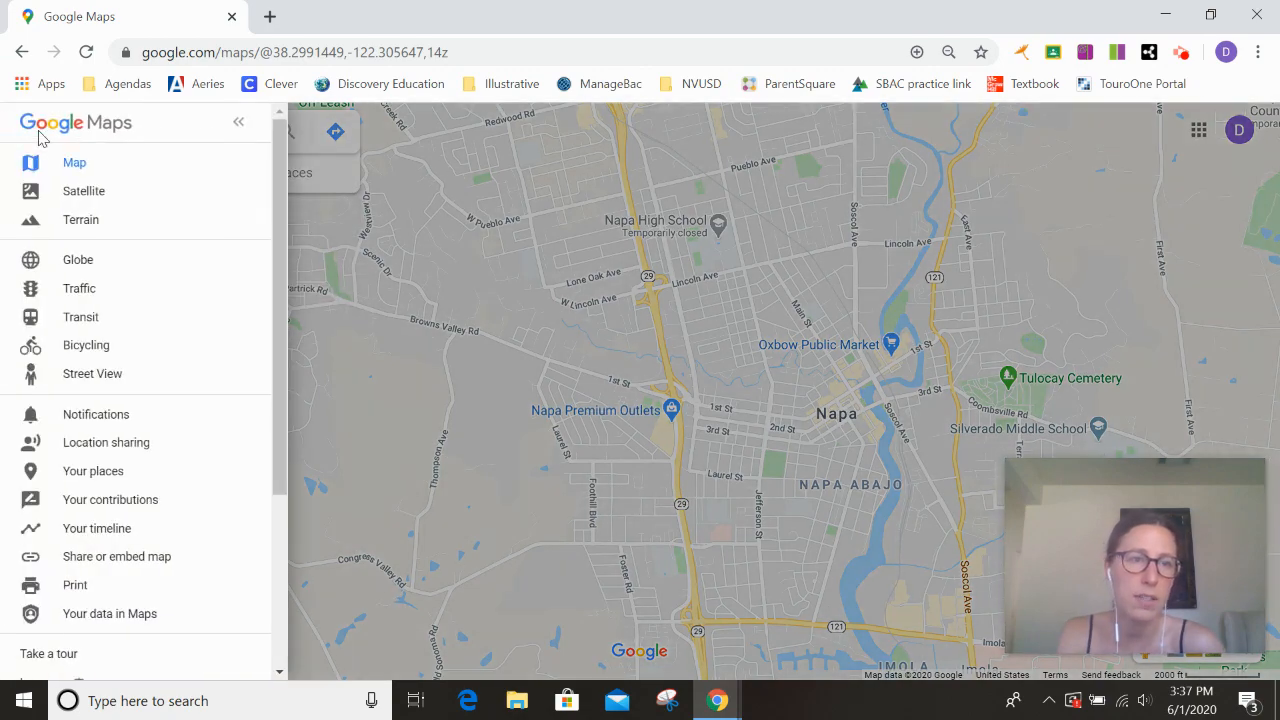
- From Your places, go to the Maps list and start a brand-new custom map
click(93, 471)
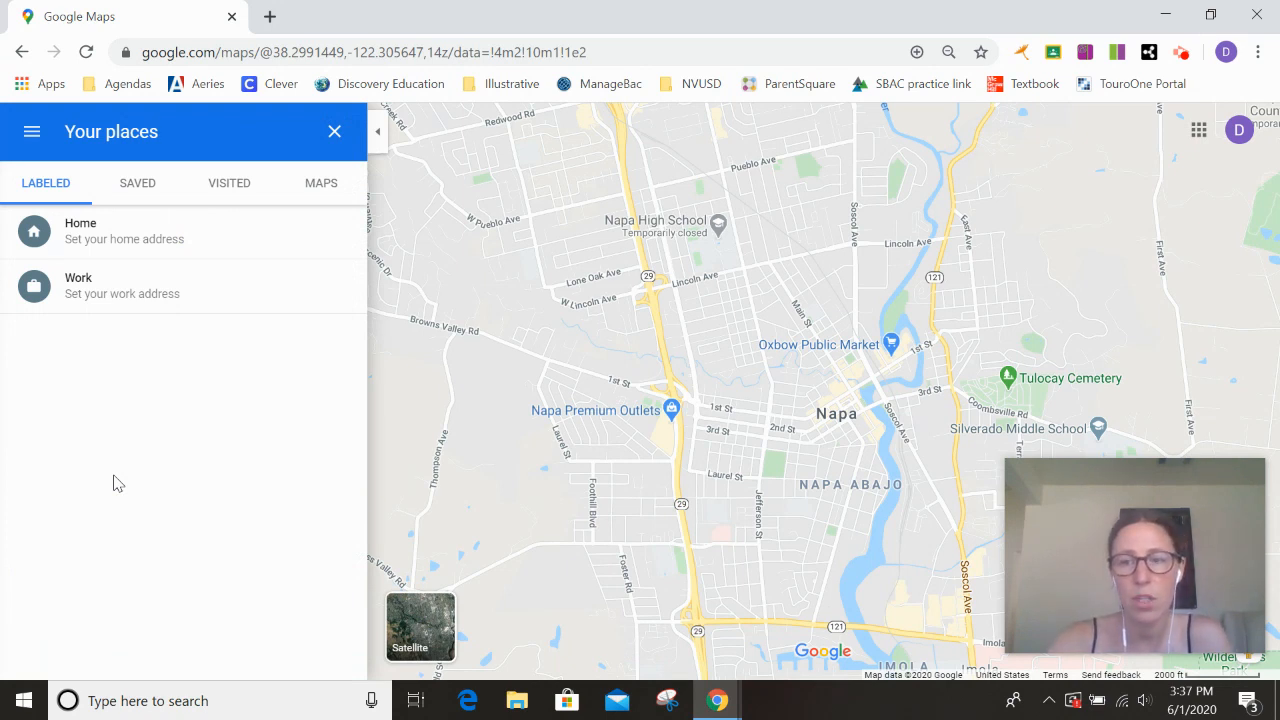
click(330, 192)
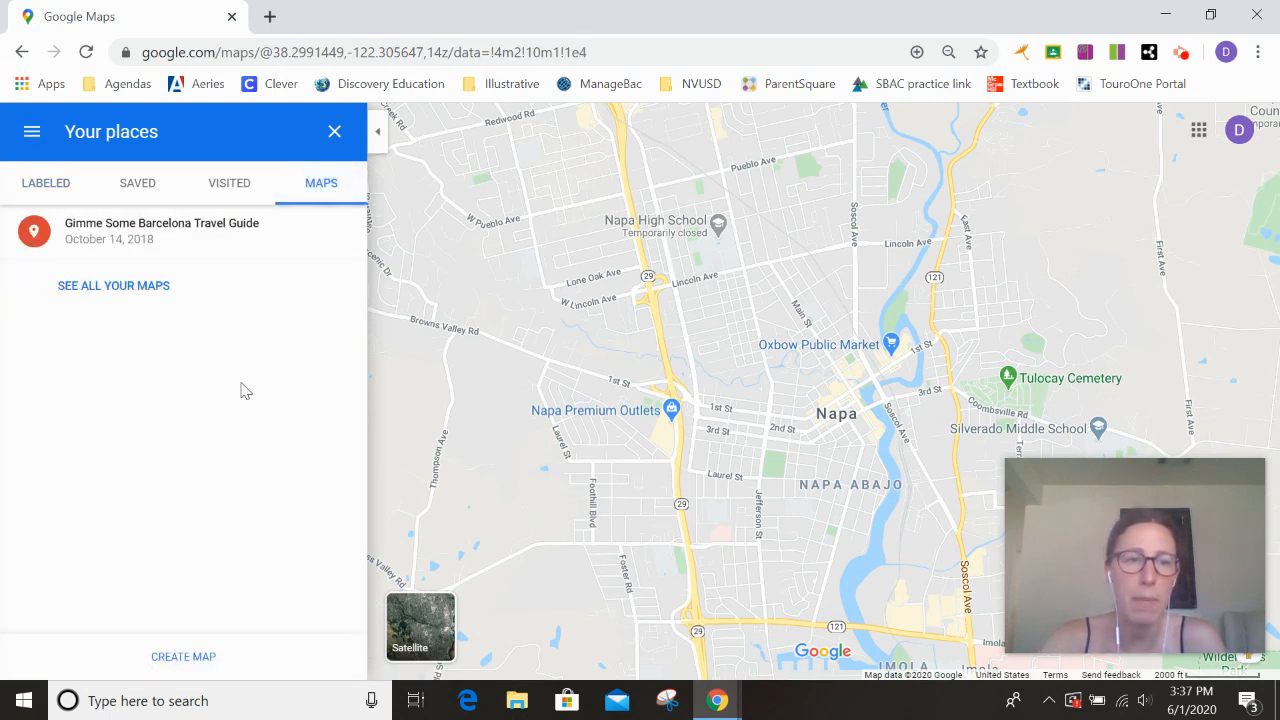
click(183, 657)
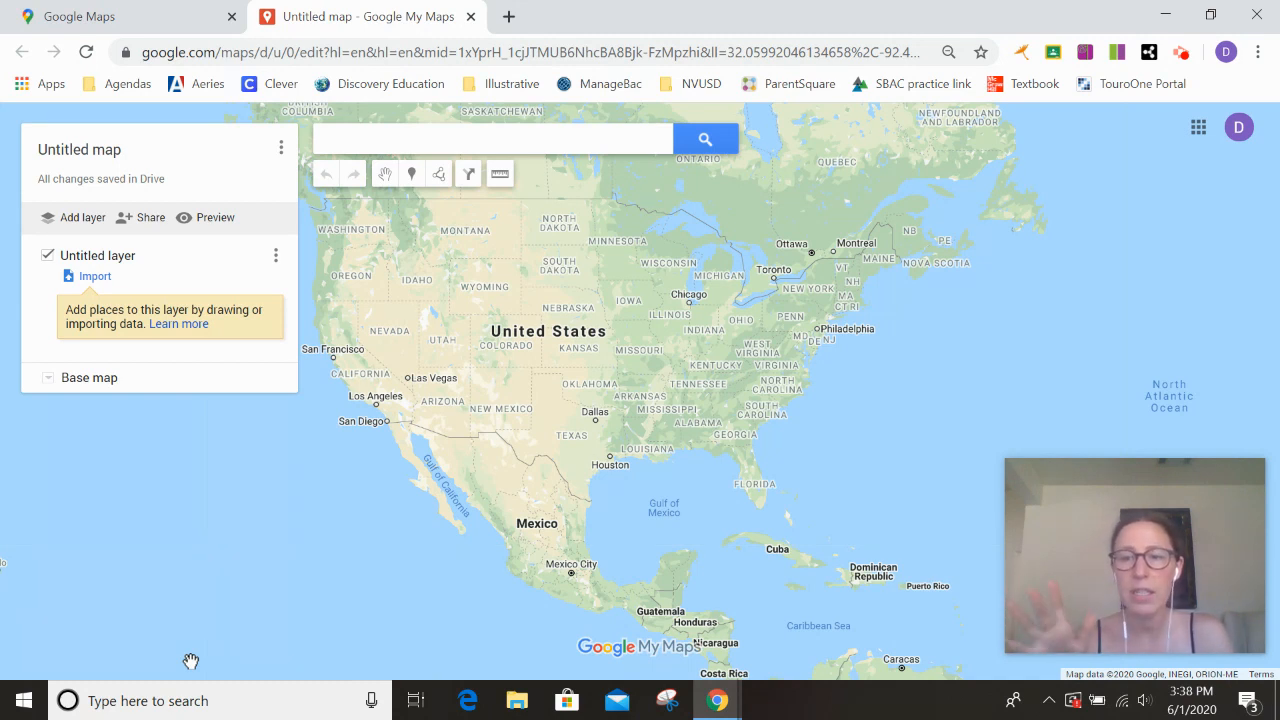
- Import the Addresses spreadsheet from this computer into the Untitled layer
click(89, 277)
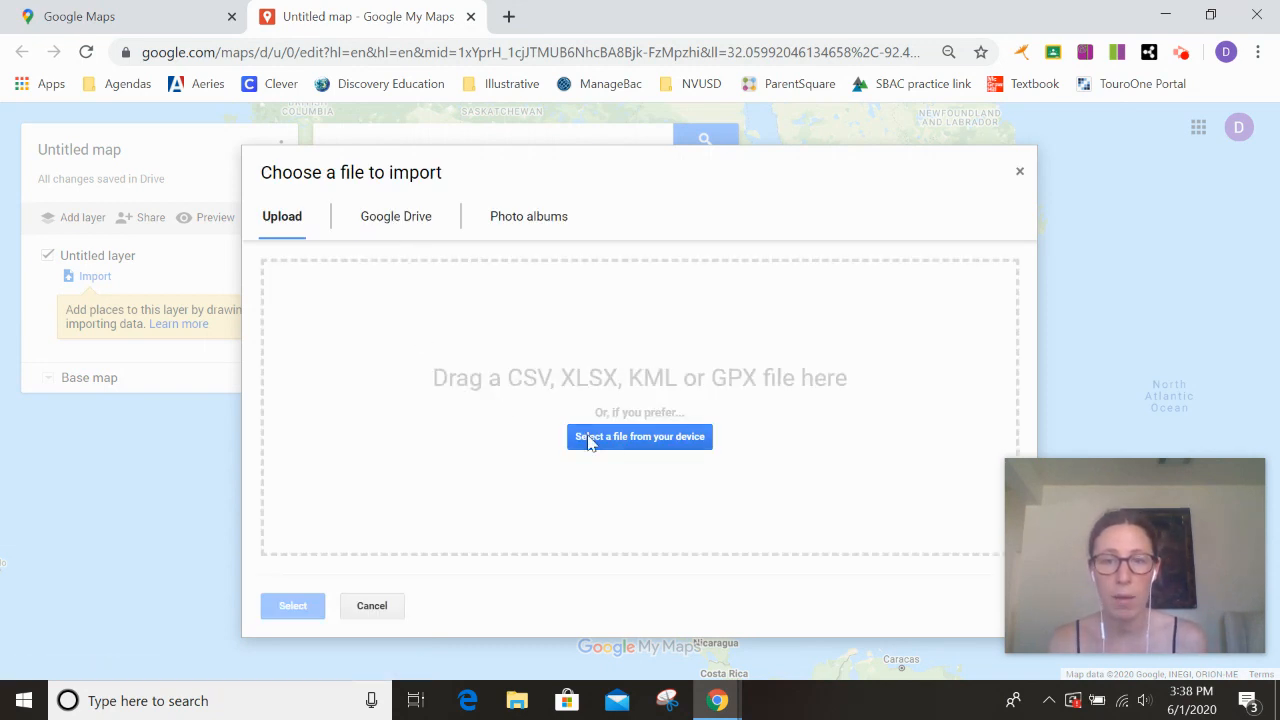
click(603, 441)
click(238, 146)
click(466, 449)
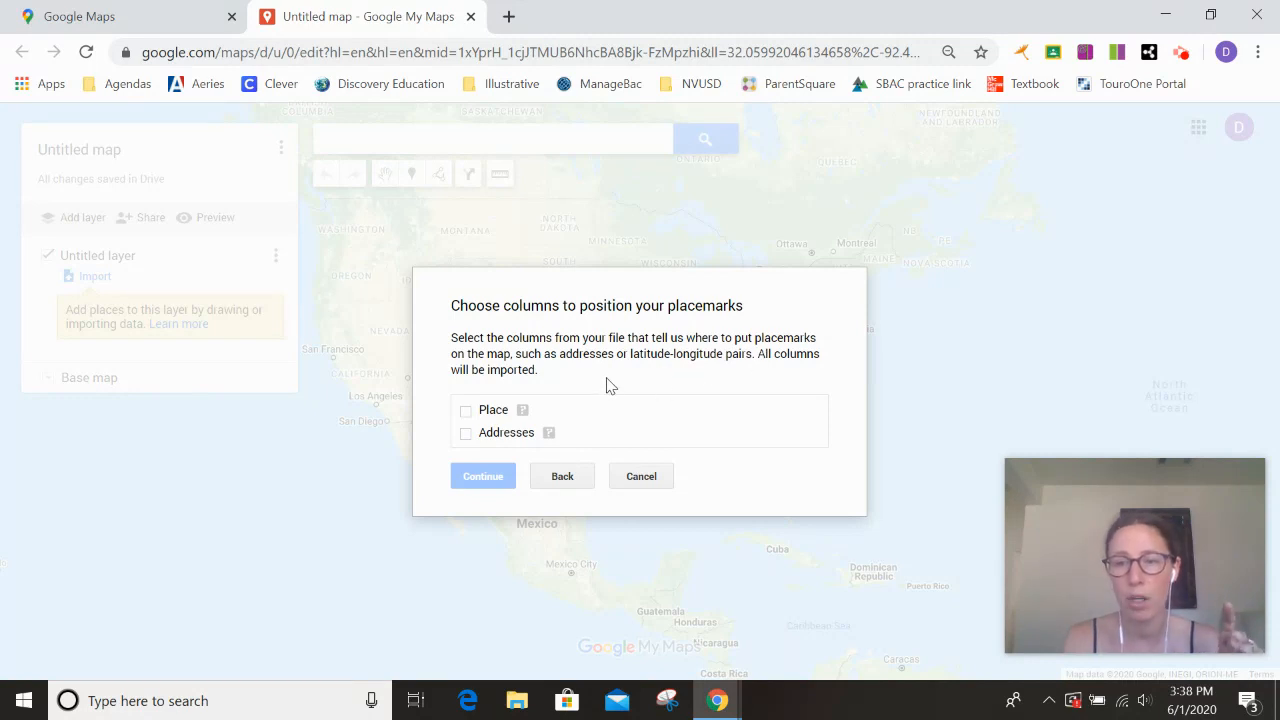
- Position the placemarks by the Addresses column and title them with the Place column
click(466, 433)
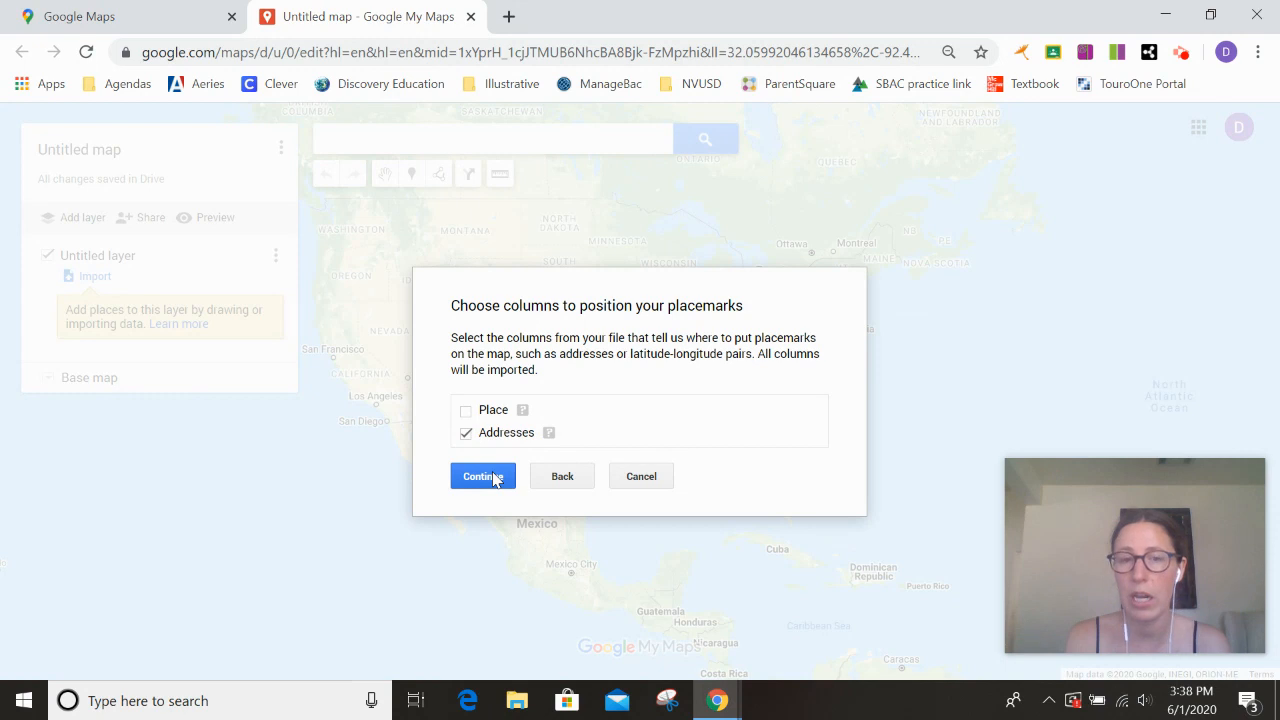
click(483, 477)
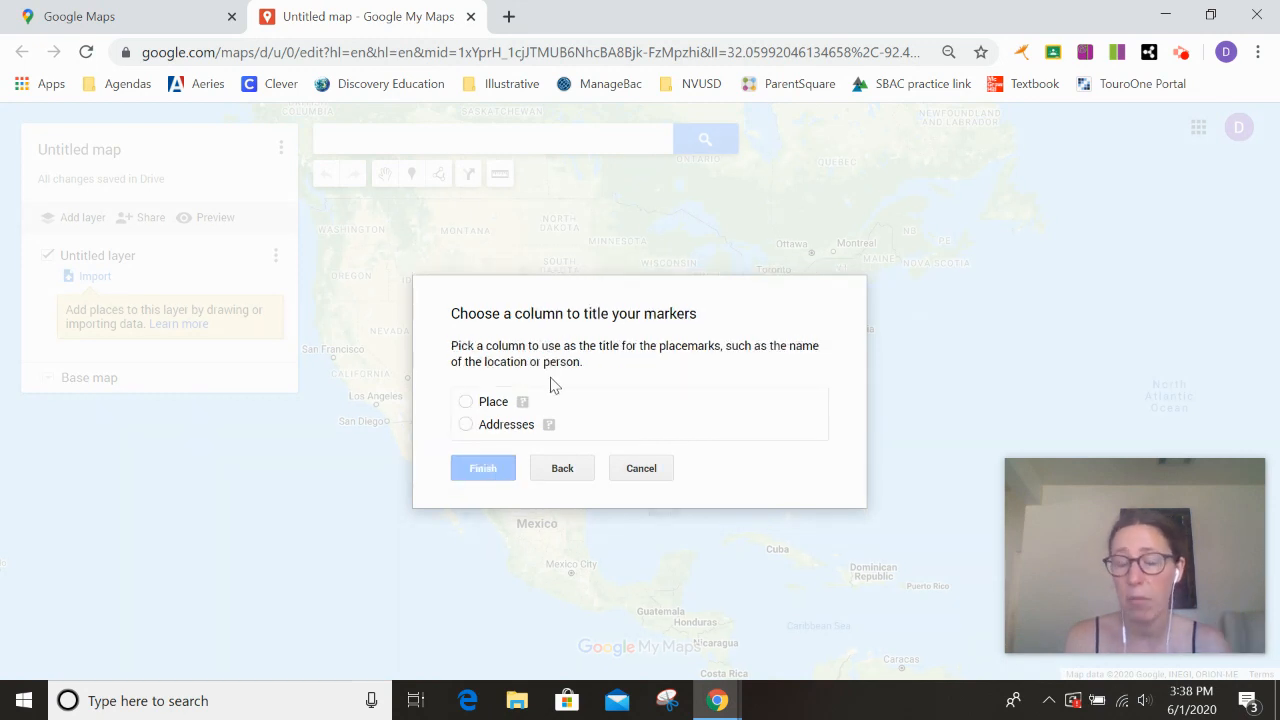
click(466, 404)
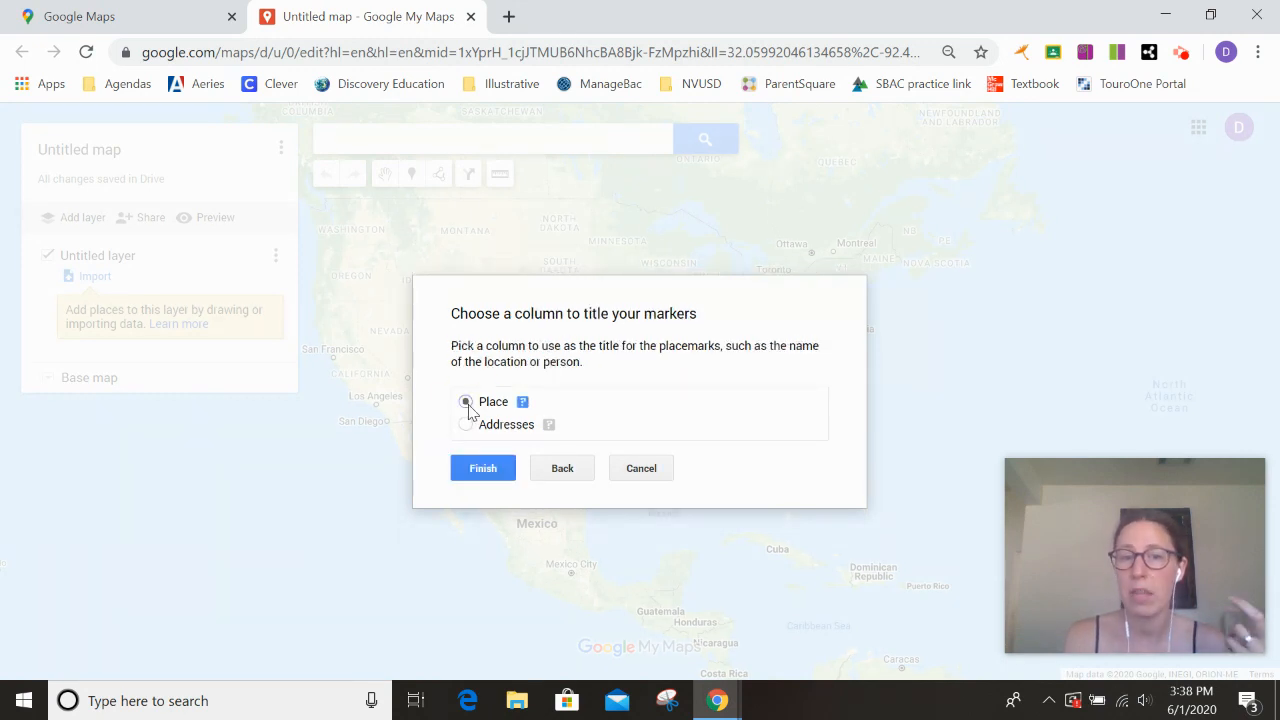
click(485, 472)
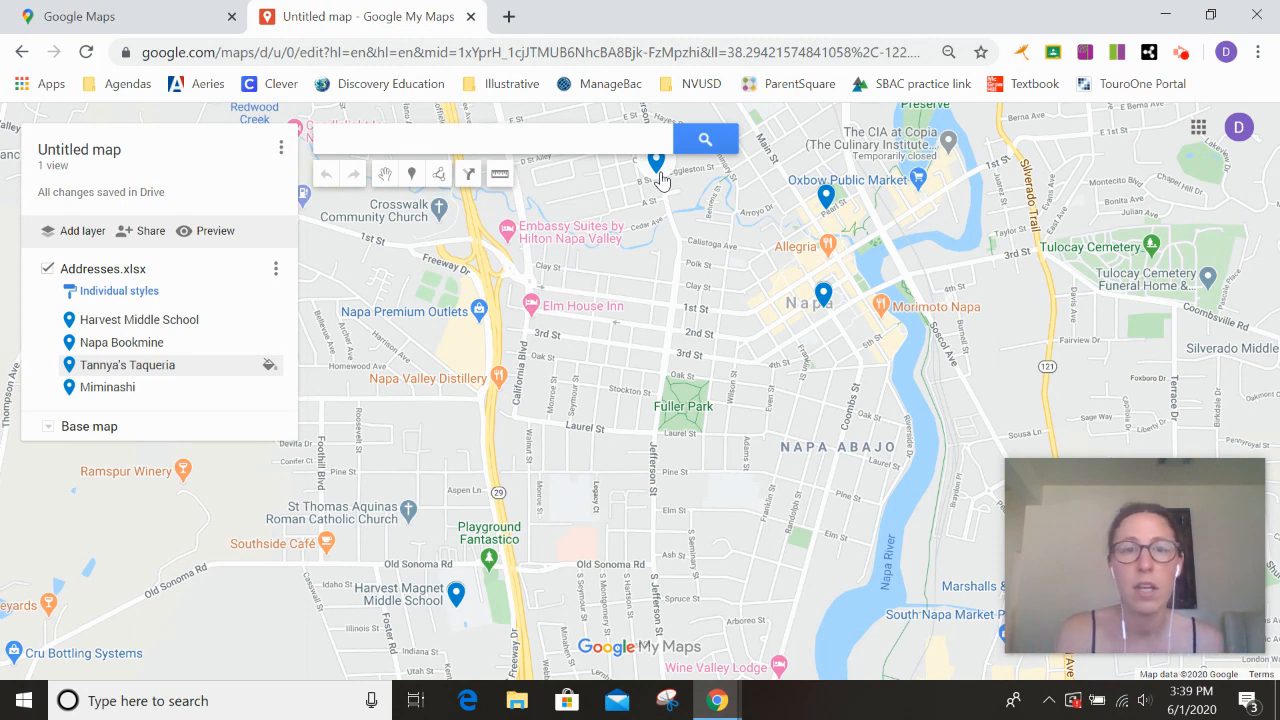
click(471, 182)
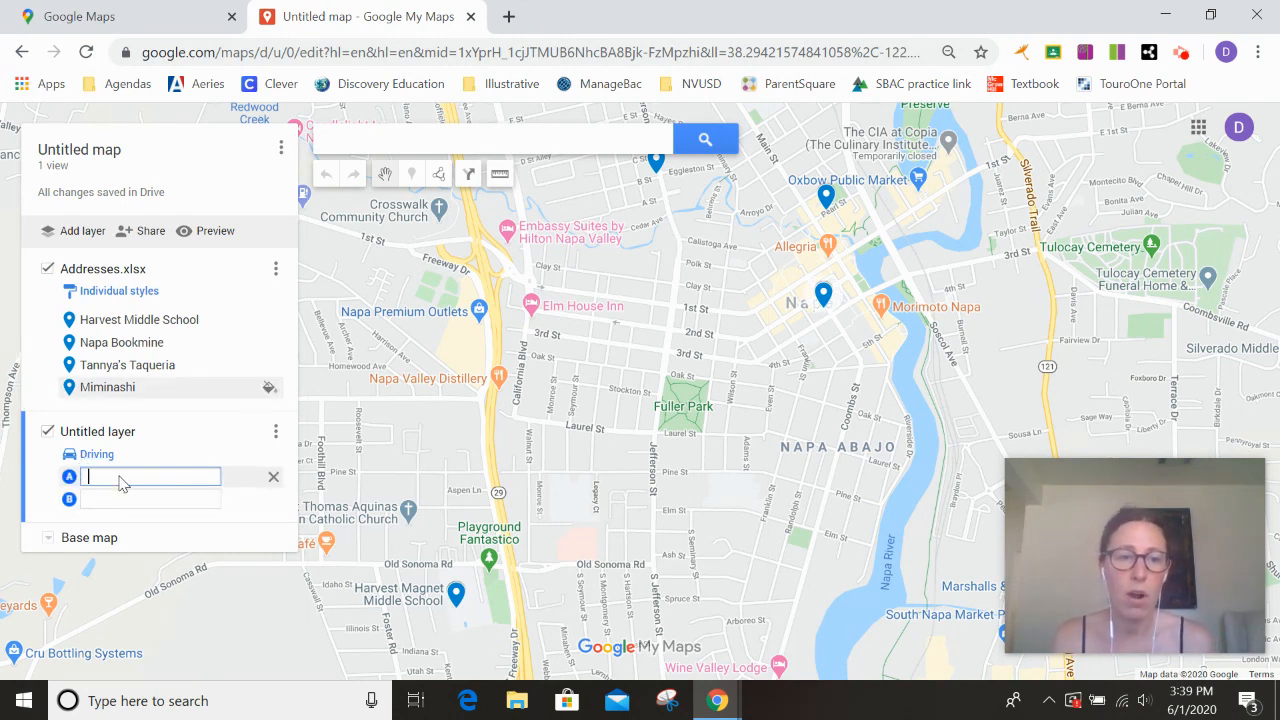
text(2450)
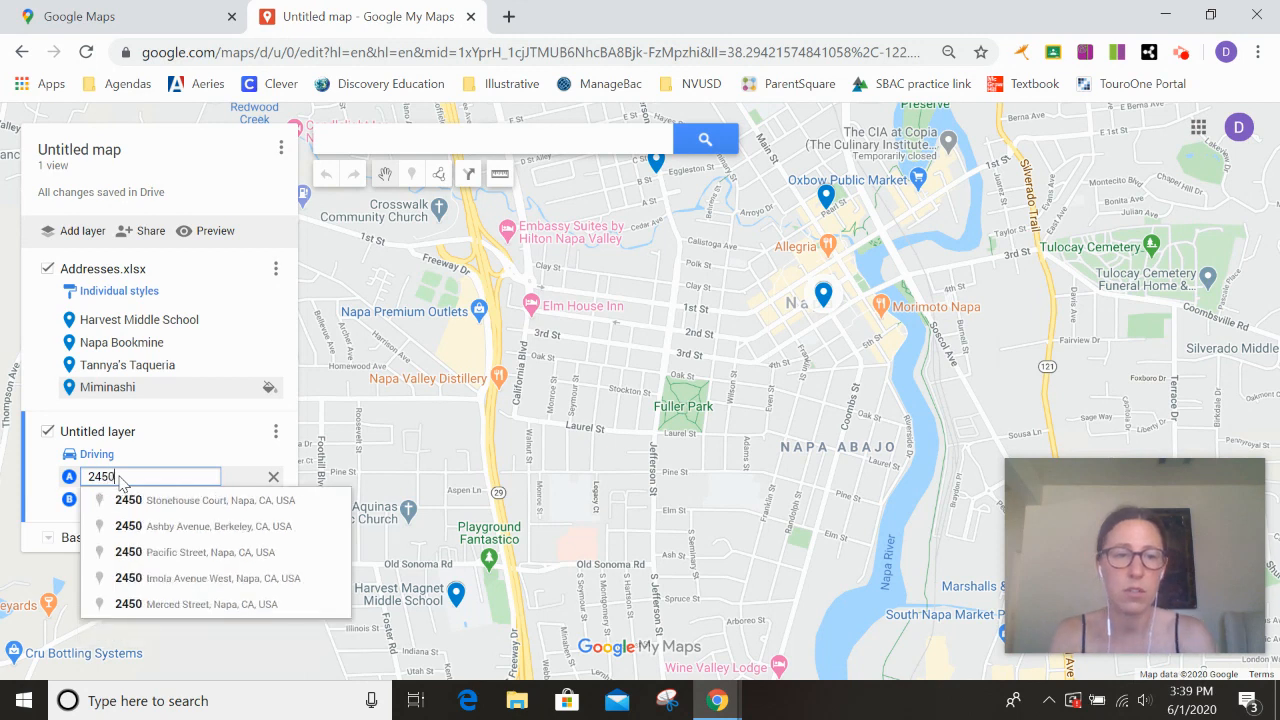
click(146, 512)
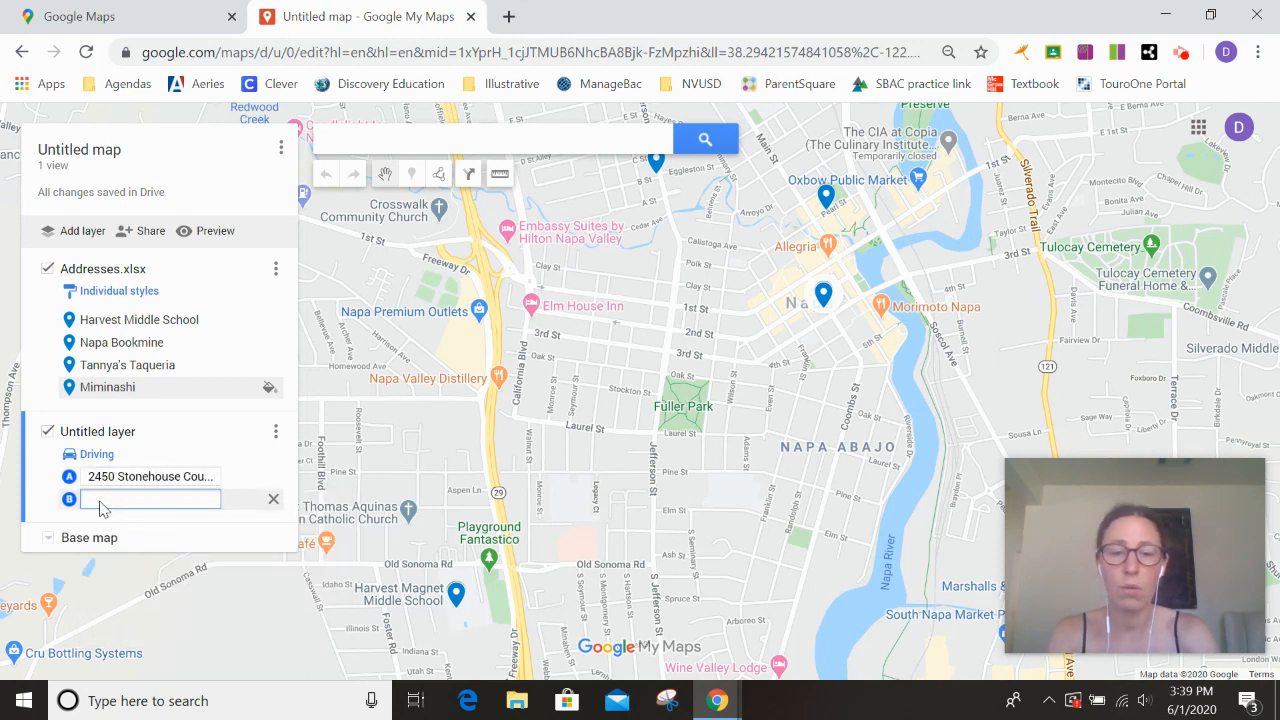
text(first)
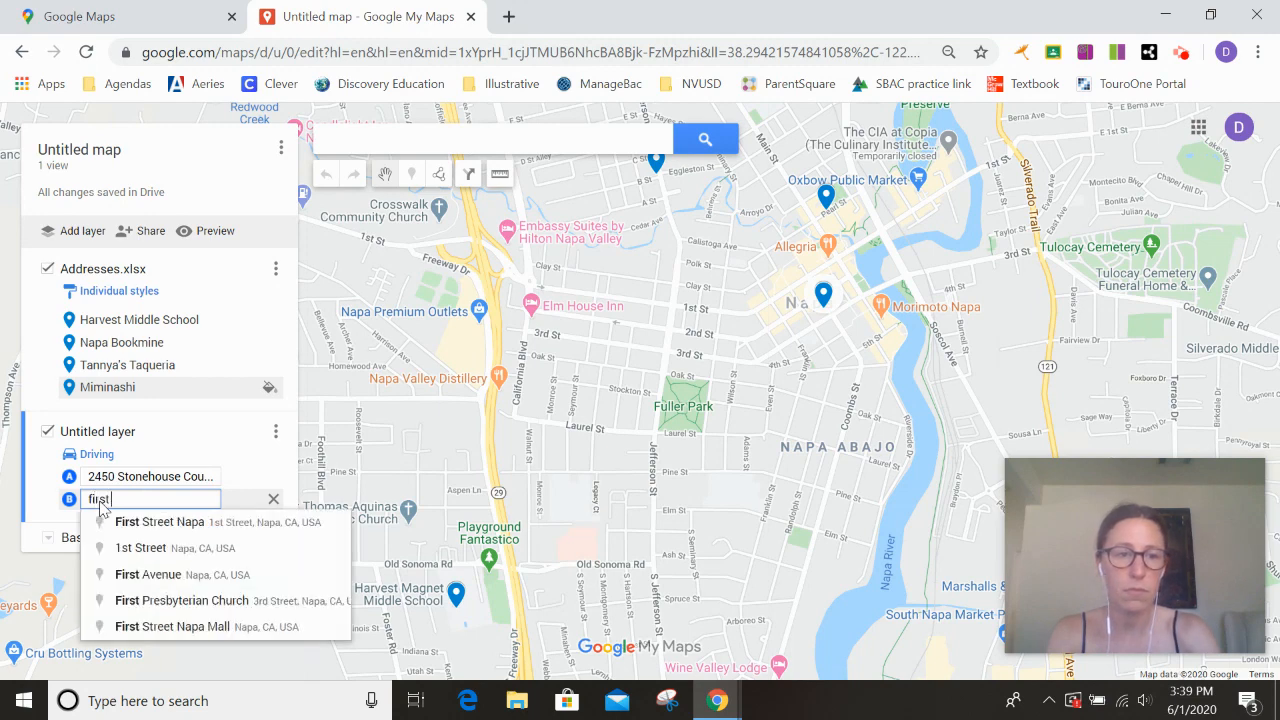
click(108, 520)
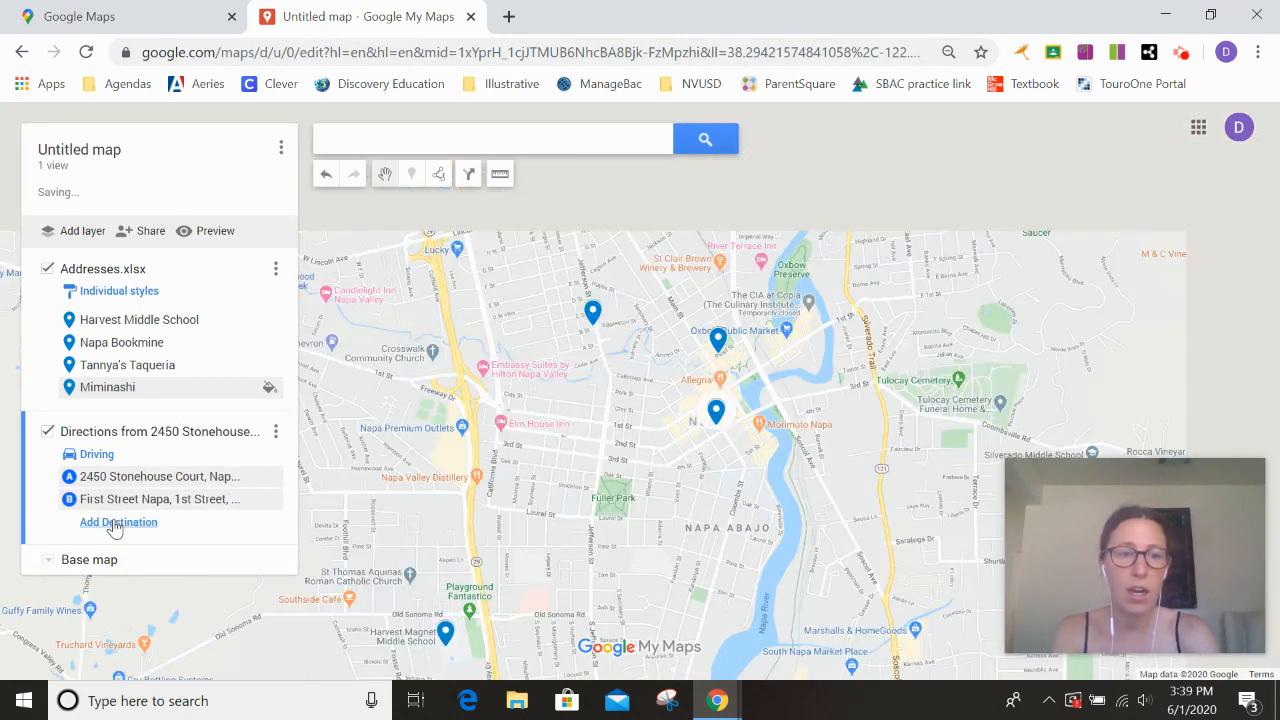
click(121, 524)
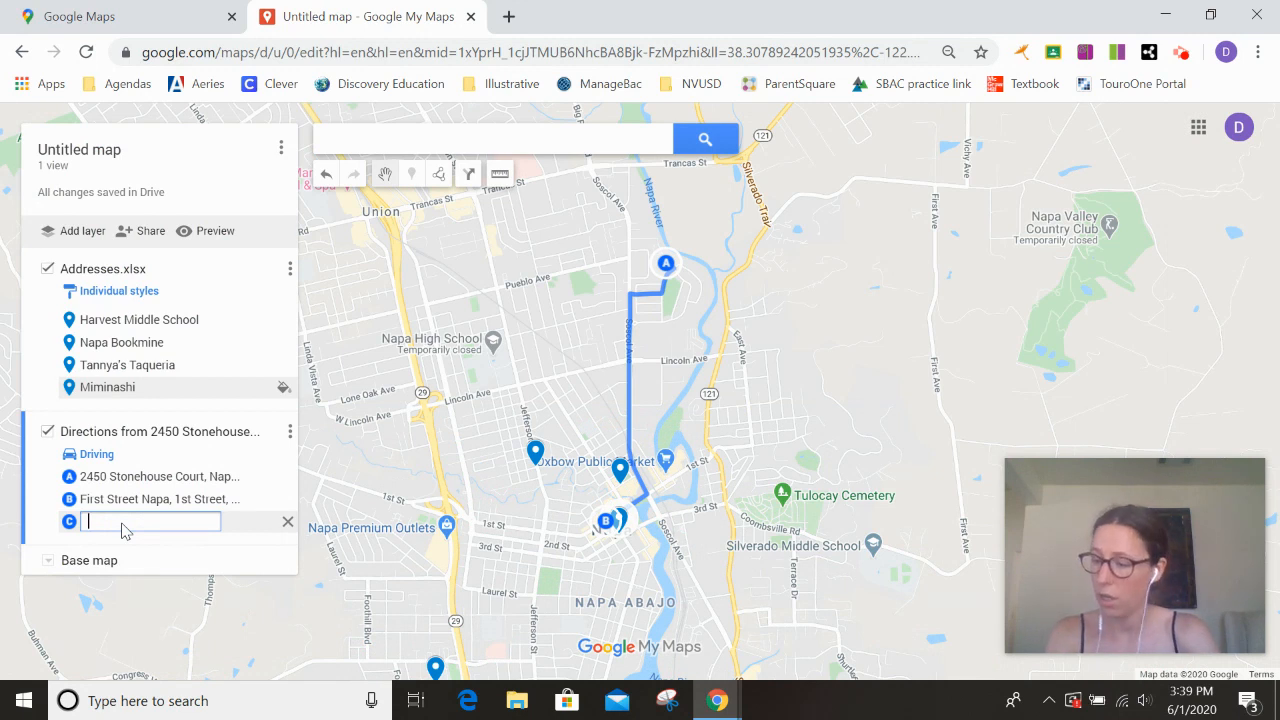
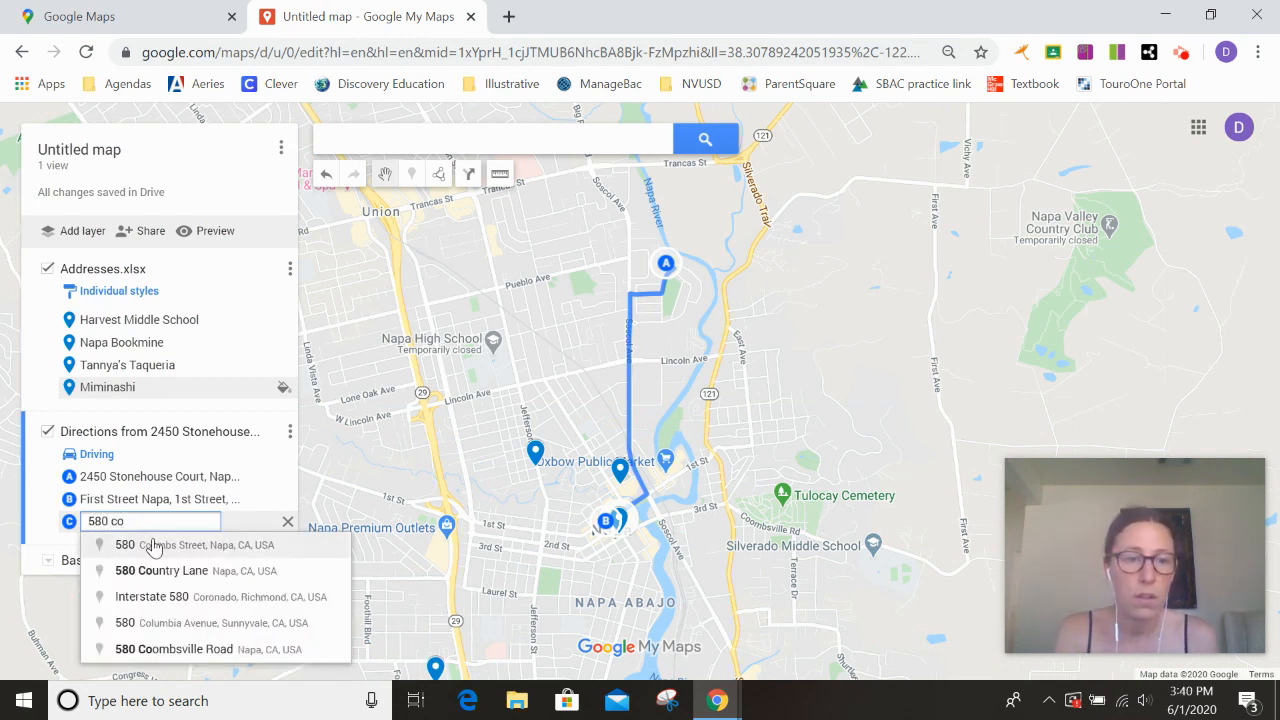
click(152, 543)
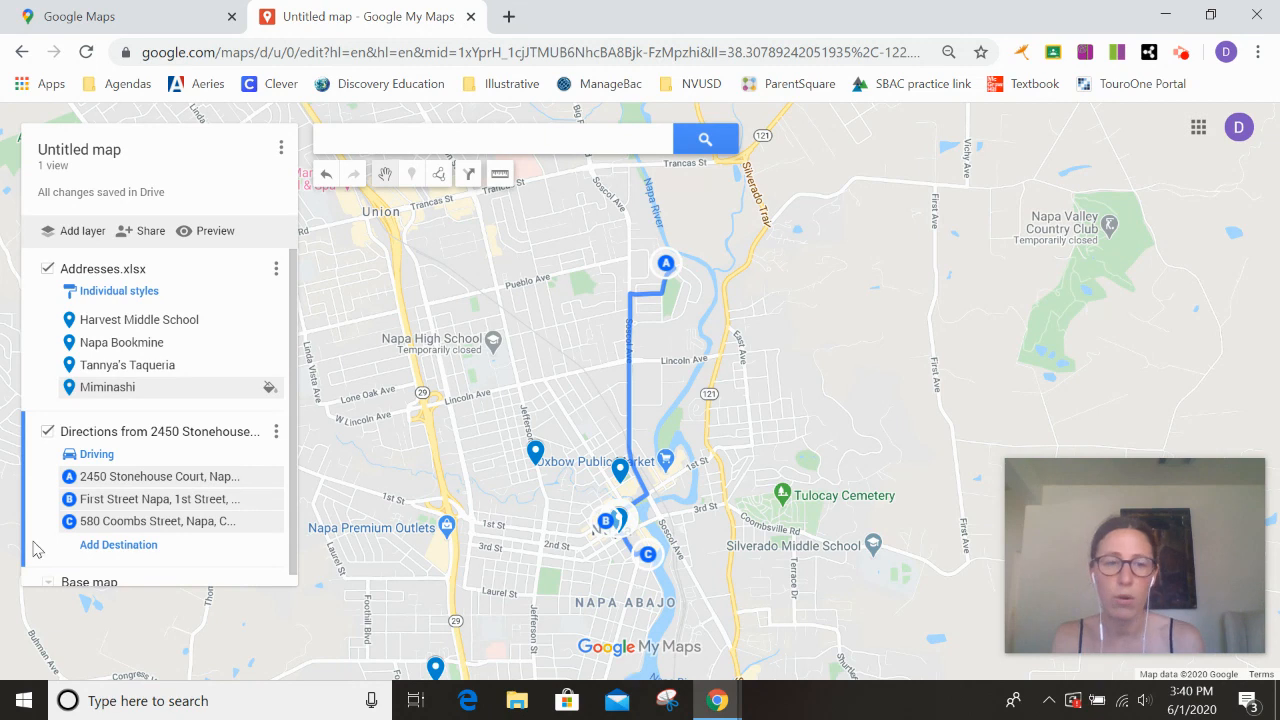
drag(113, 527, 117, 498)
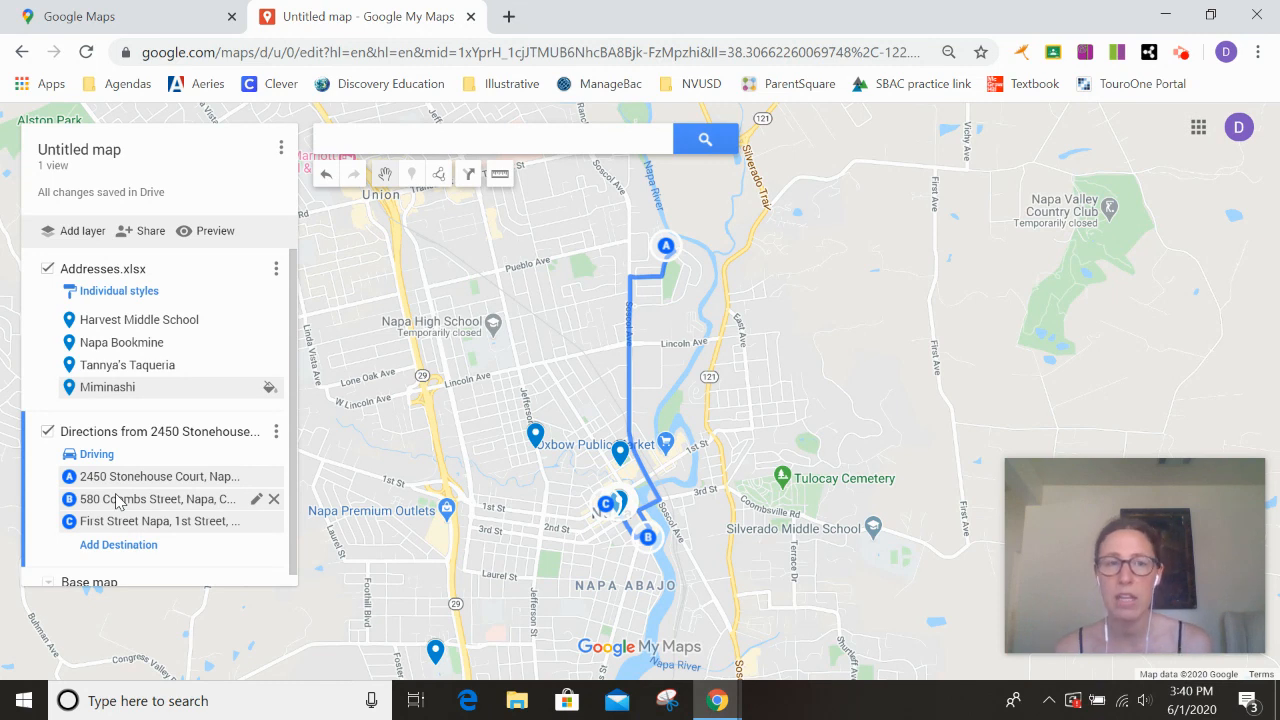
- Open a view-only preview of the untitled map
click(211, 231)
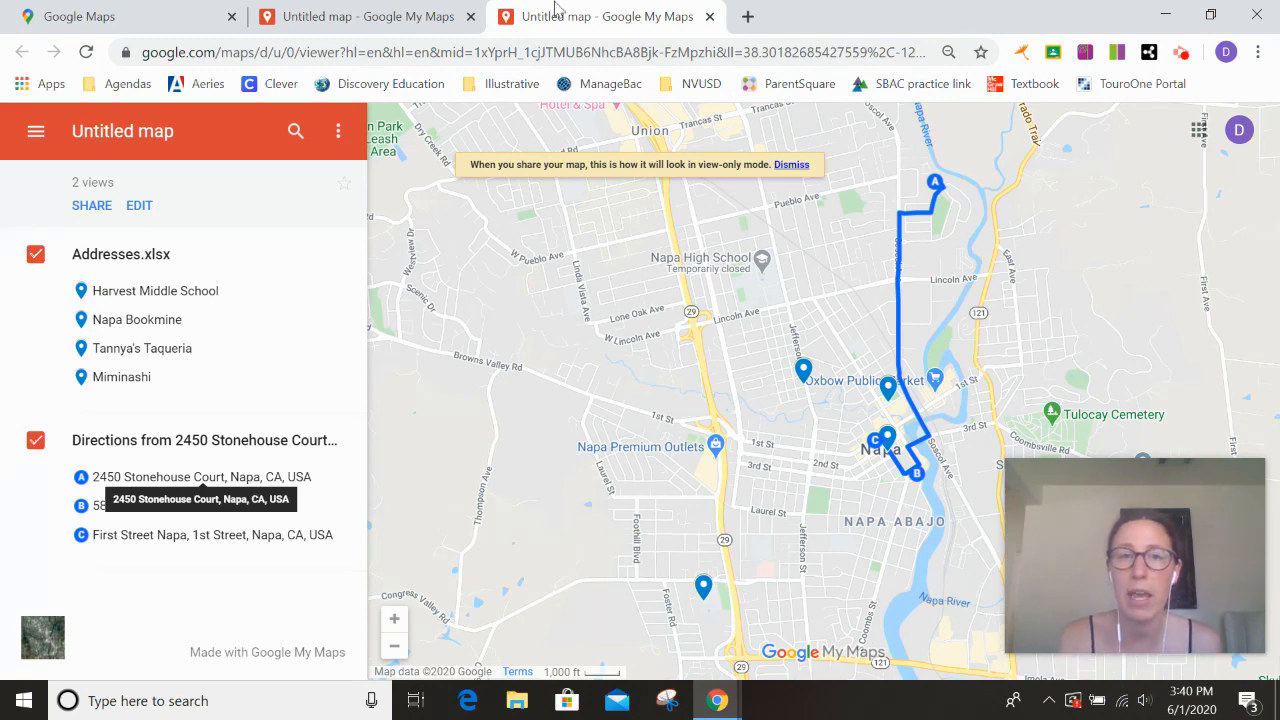
- Close the preview, then scroll through the directions layer's step-by-step directions and close them
click(708, 17)
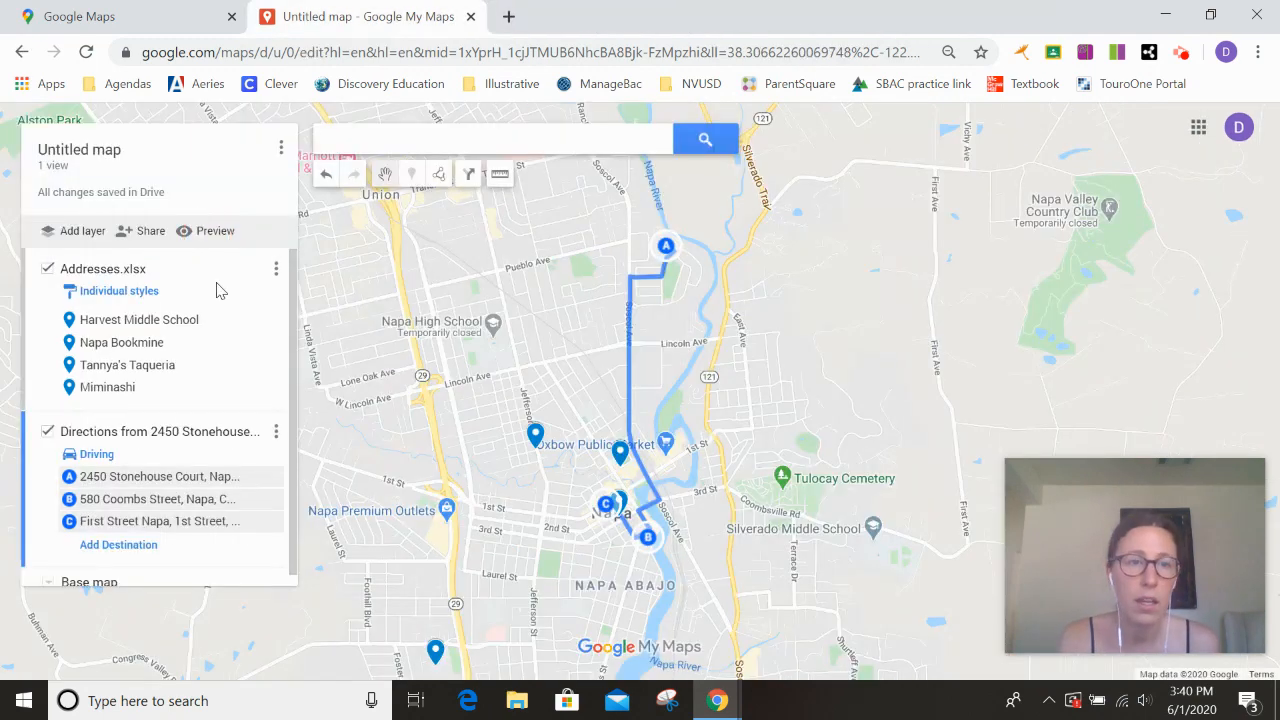
click(276, 432)
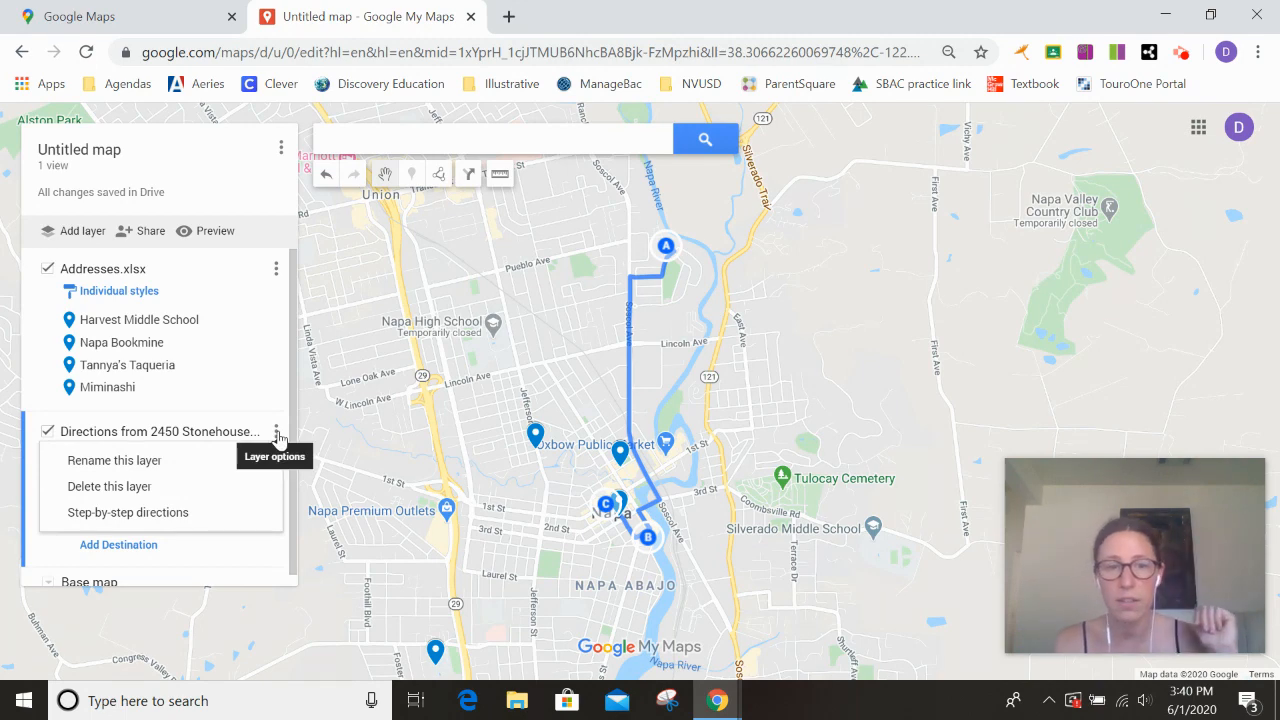
click(197, 513)
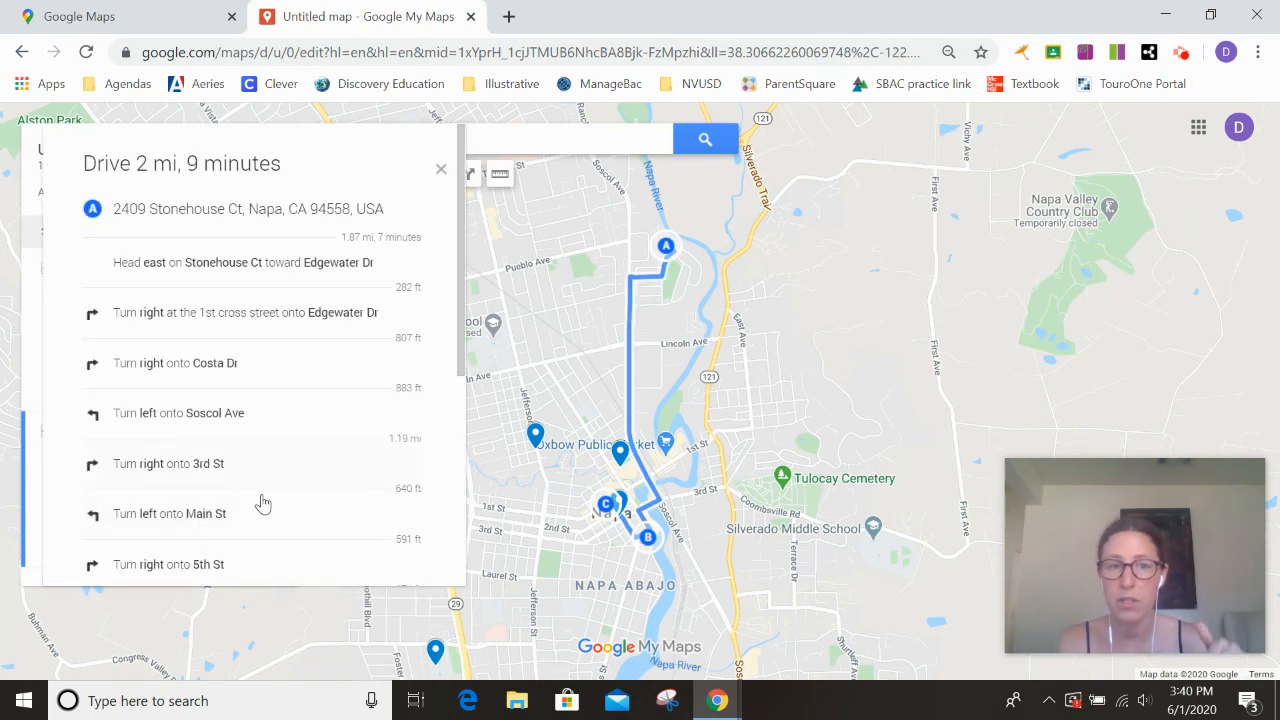
scroll(262, 503, down, 3)
scroll(262, 503, down, 1)
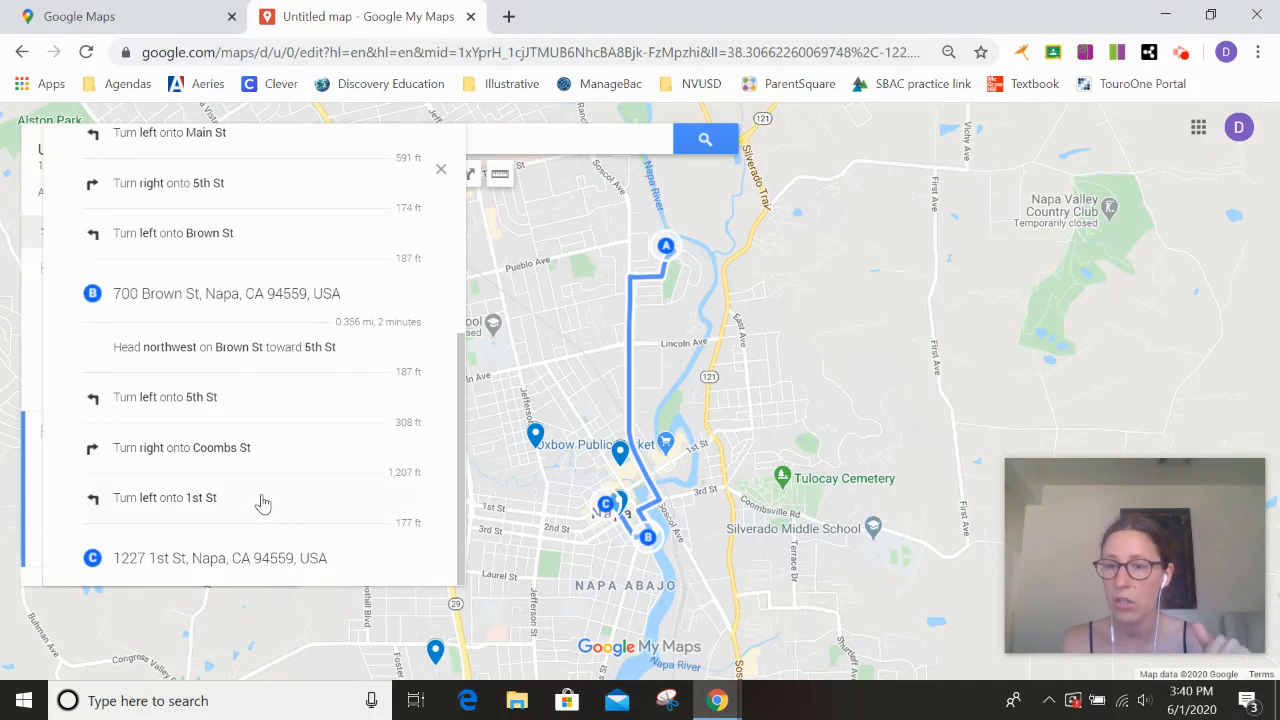
click(441, 171)
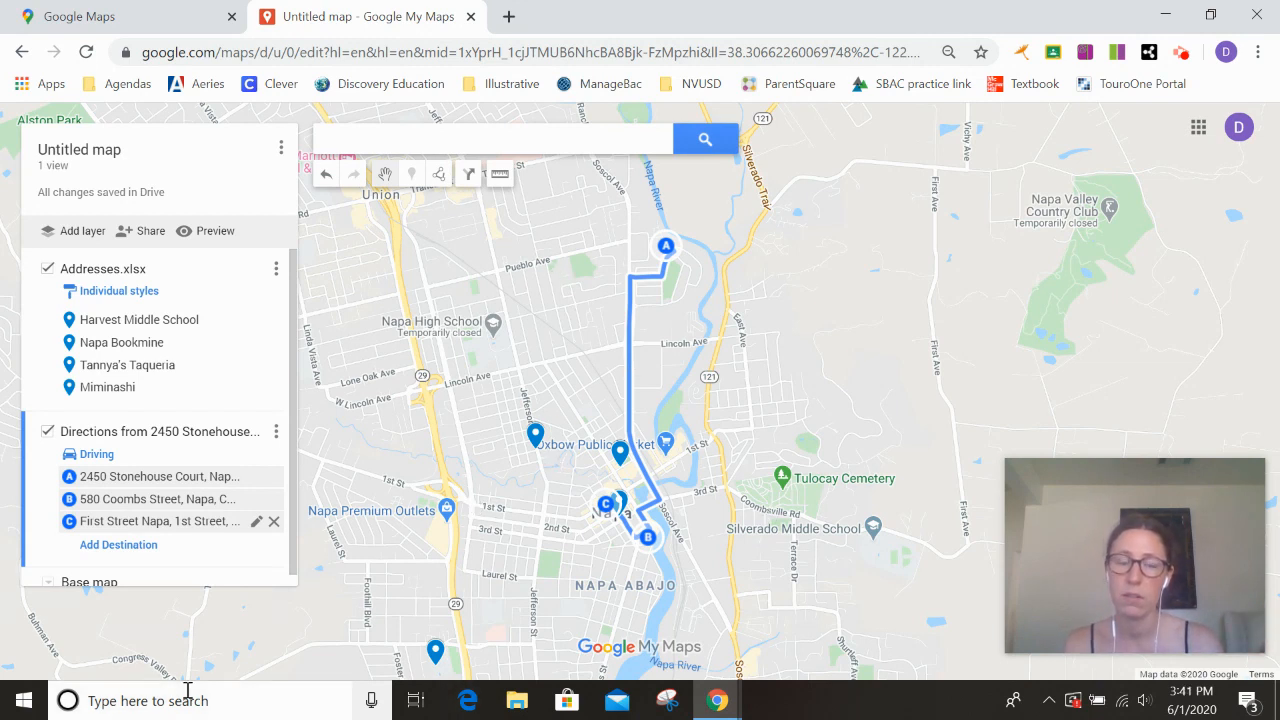
click(1090, 543)
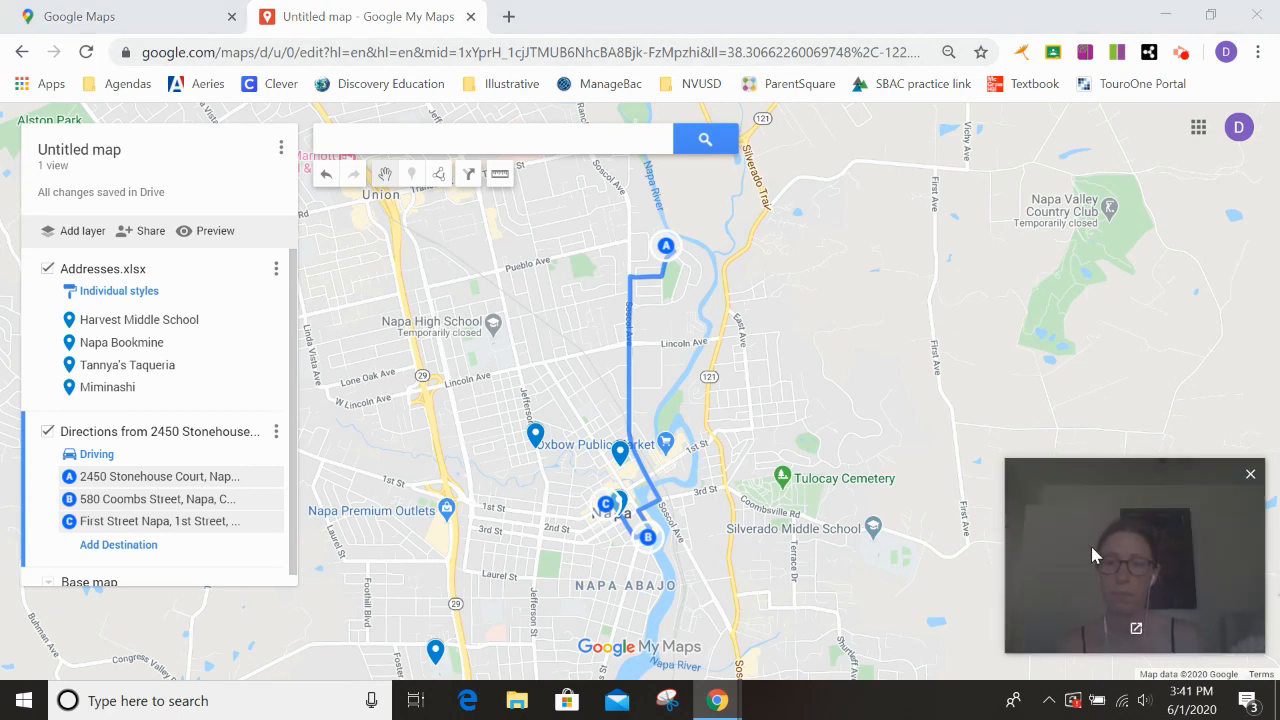